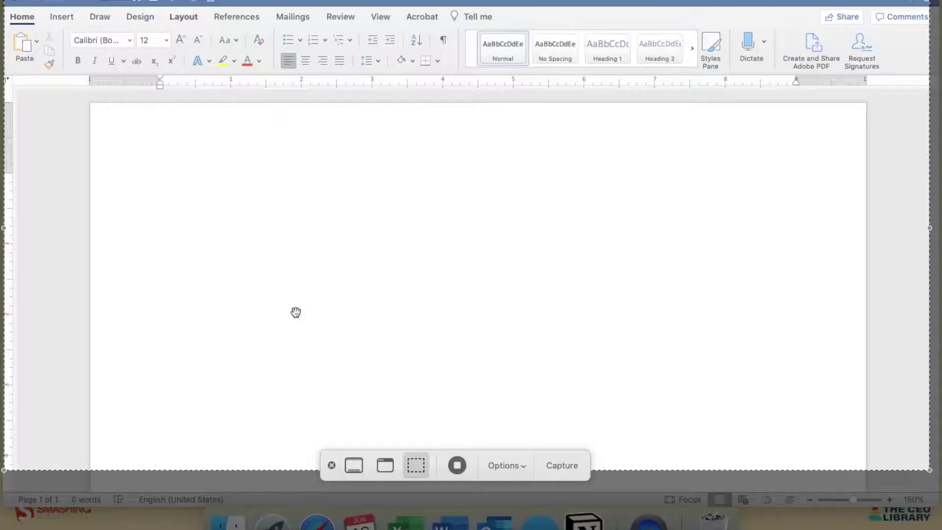
Place the cursor on the blank page and show the Insert ribbon options
click(332, 465)
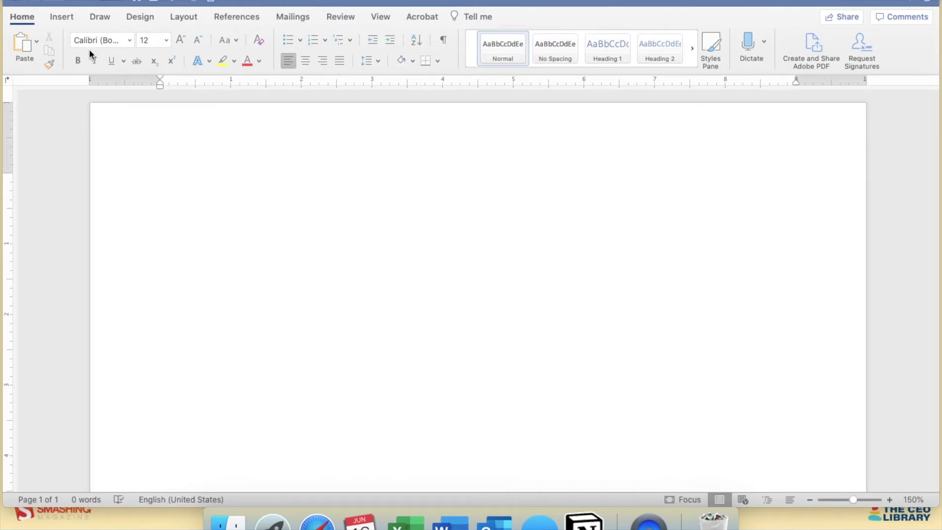
click(67, 17)
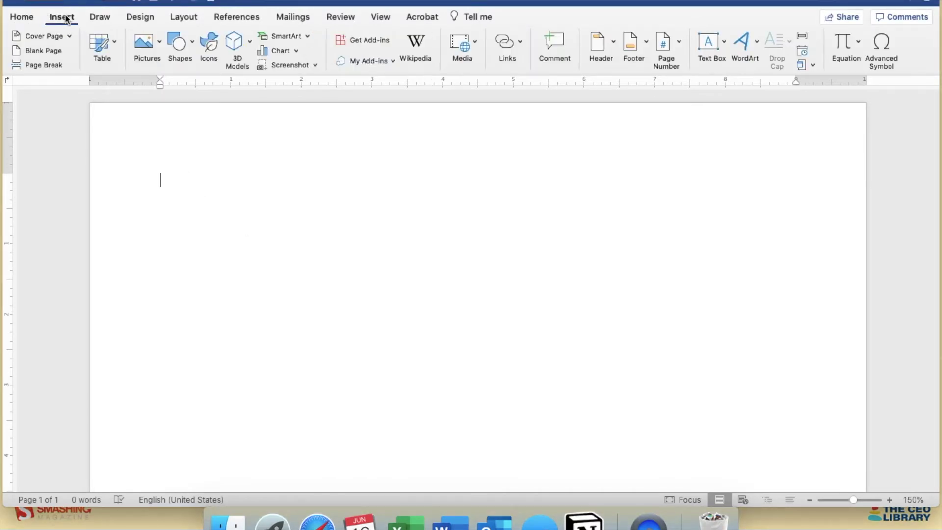
Insert a Basic Radial SmartArt diagram from the Relationship category
click(307, 37)
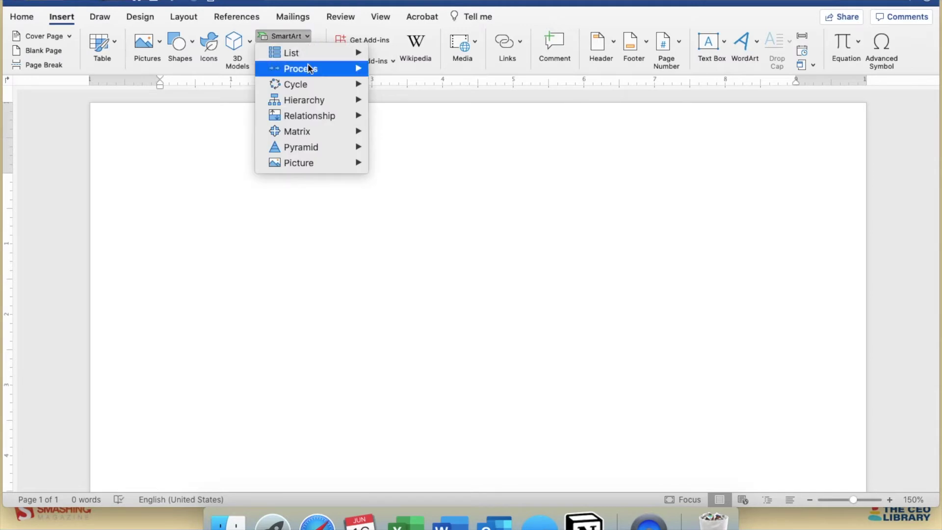
mouse_move(318, 117)
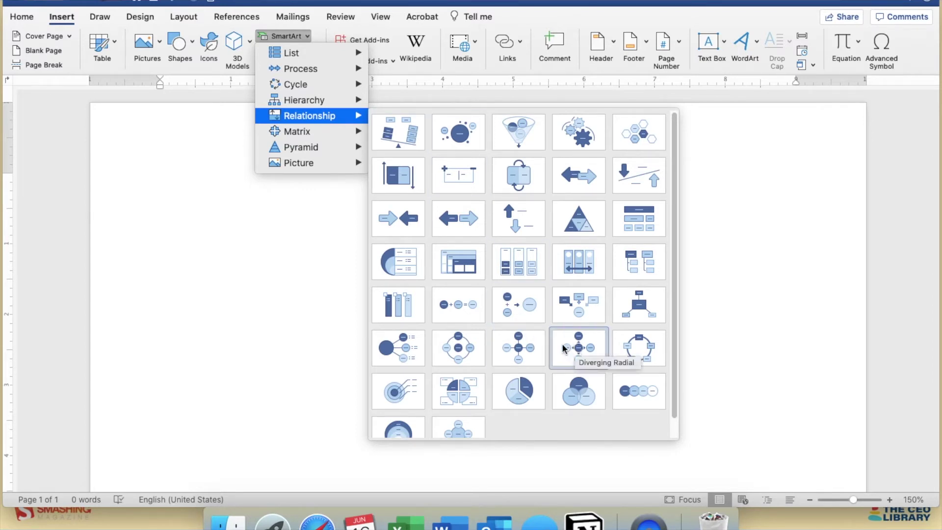
click(547, 340)
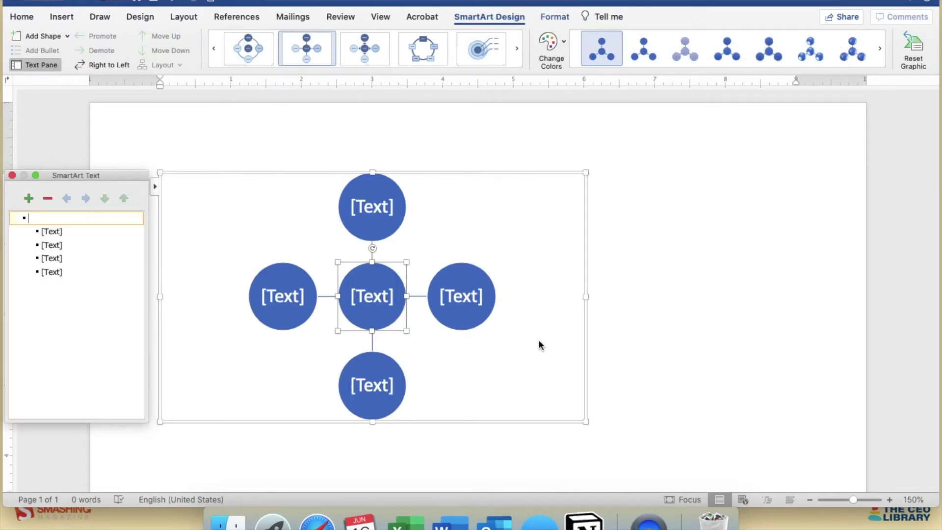
Label the centre circle 'Chapter 1' and the first outer circles 'Terminology' and 'Concept 1'
click(375, 216)
click(374, 302)
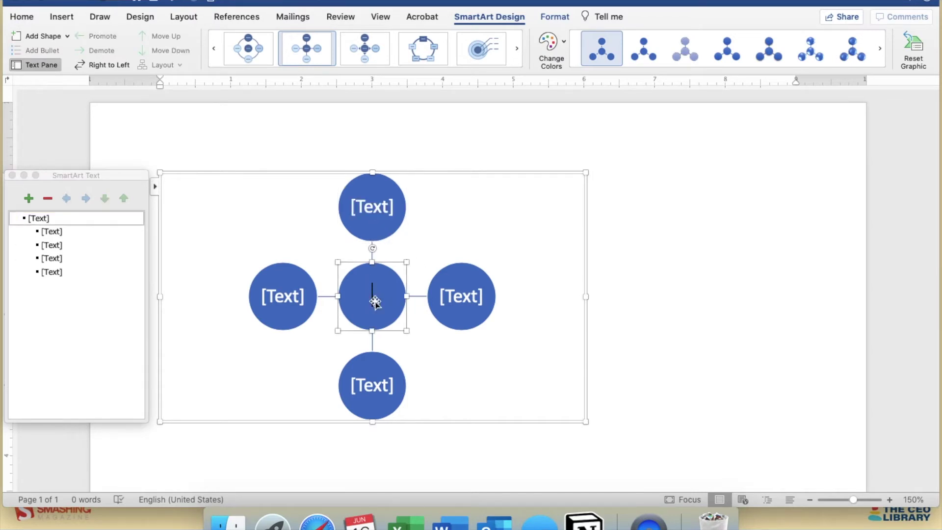
text(Chapter 1)
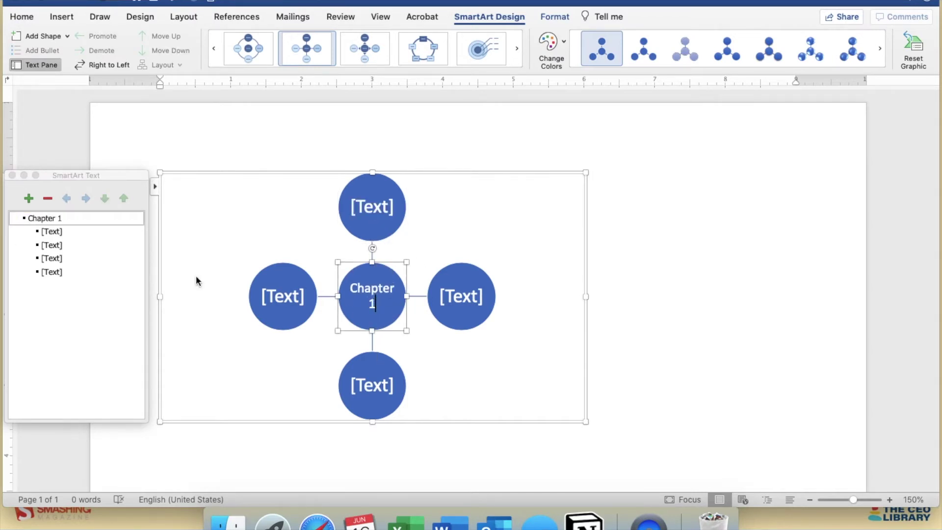
click(69, 232)
text(Terminology)
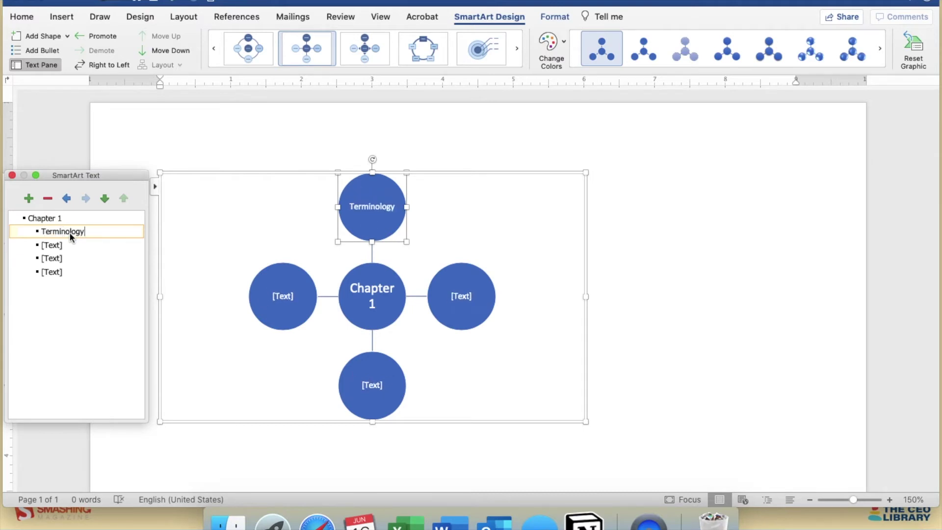
click(53, 244)
text(Concept 1)
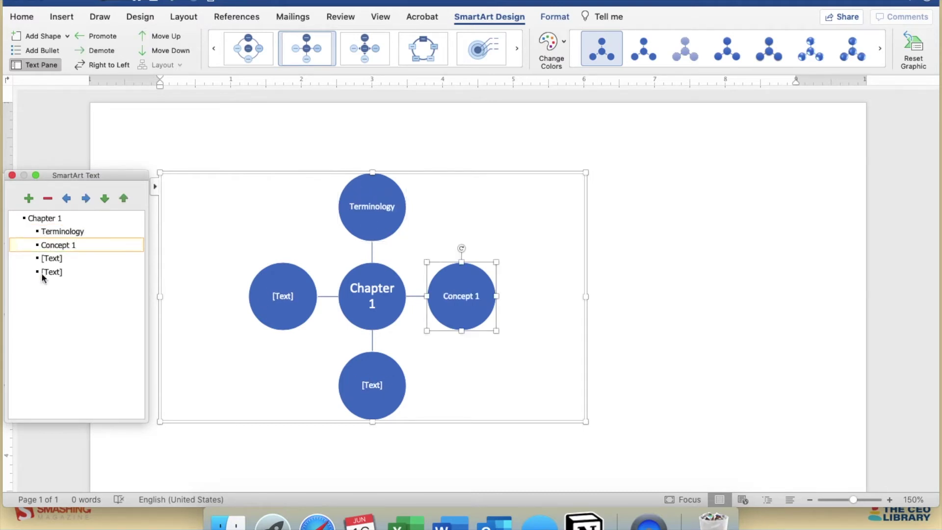
Label the next circles 'Concept 2' and 'Concept 3', then add a fifth circle 'Concept 4'
click(370, 385)
text(Concept 2)
click(283, 297)
text(Conce)
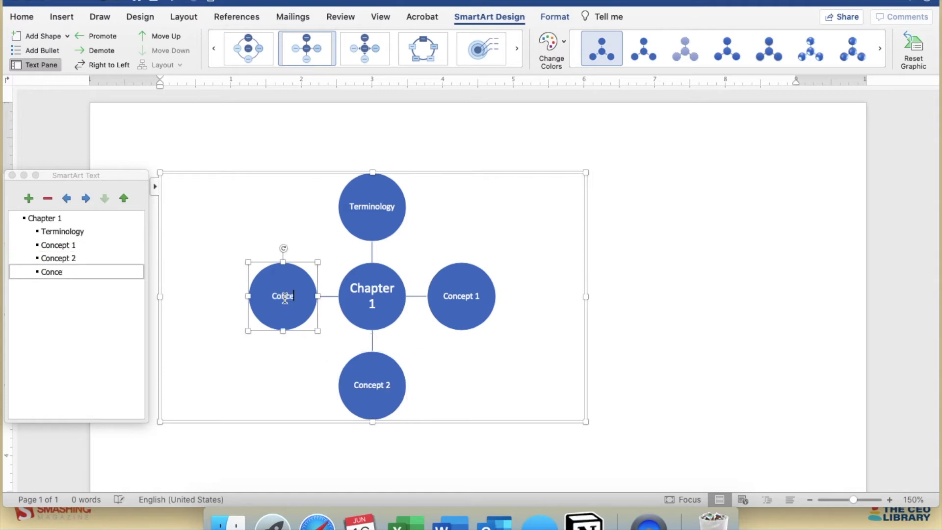
text(pt 3)
click(80, 273)
key(Return)
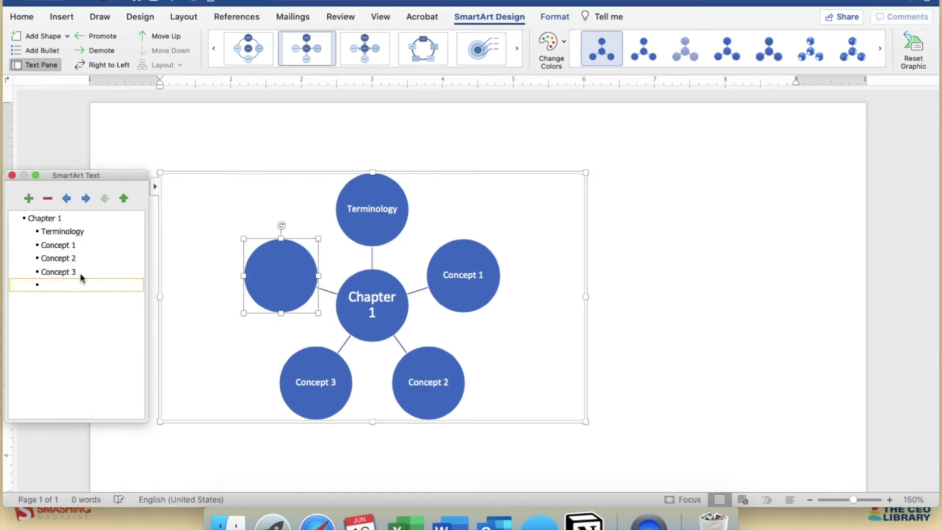
text(Concept 4)
click(641, 458)
click(631, 448)
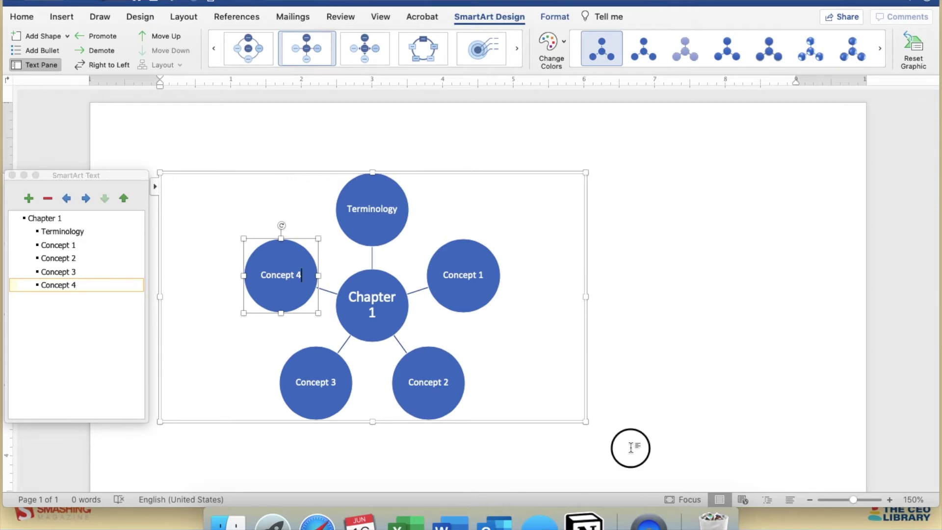
Add blank lines below the diagram until the cursor moves onto page 2
key(Return)
key(Return)
key(Return)
key(Return)
key(Return)
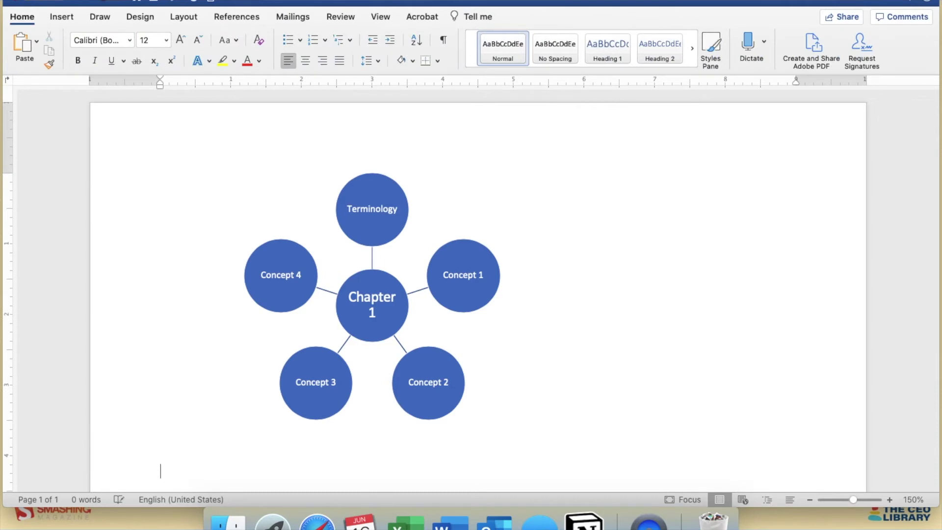
key(Return)
key(Return)
key(Return)
key(Return)
key(Return)
key(Return)
key(Return)
key(Return)
key(Return)
key(Return)
key(Return)
key(Return)
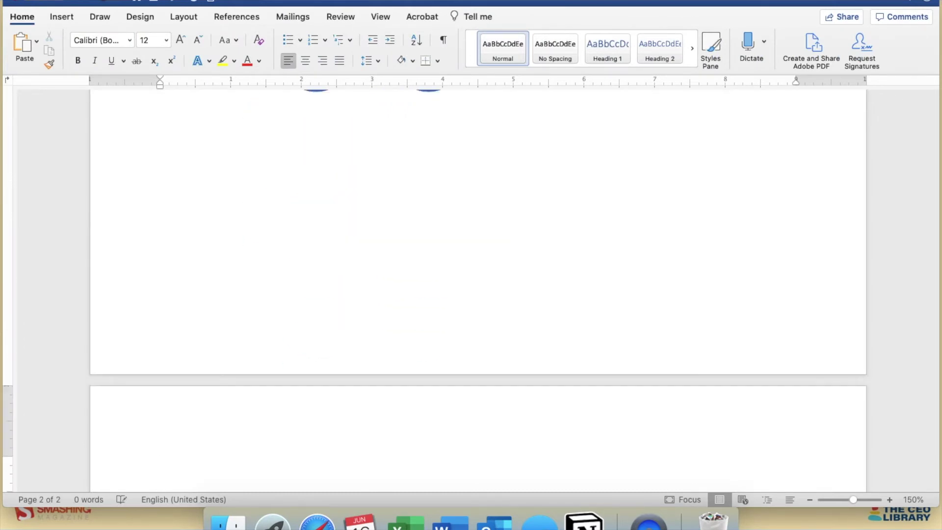
key(Return)
key(Return)
key(Return)
key(Return)
key(Return)
key(Return)
key(Return)
key(Return)
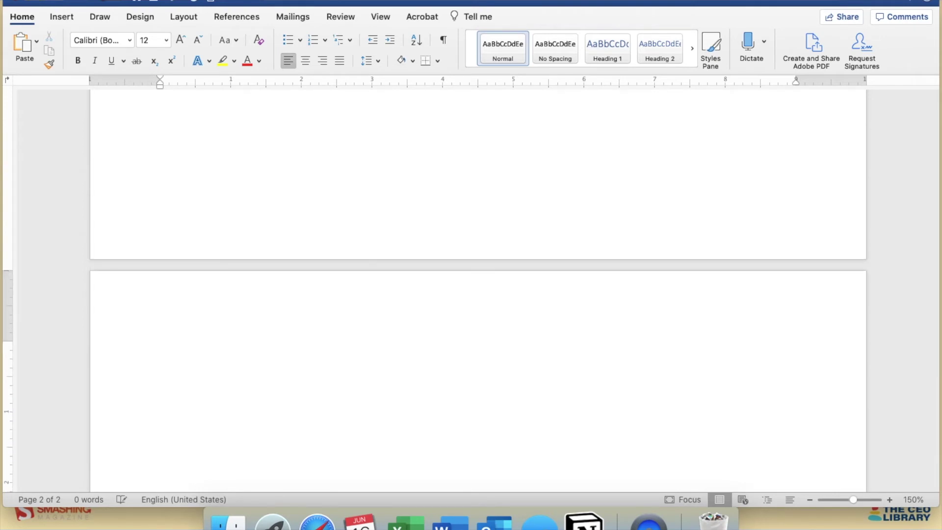
key(Return)
key(Return)
key(Return)
key(Return)
key(Return)
key(Return)
key(Return)
key(Return)
key(Return)
key(Return)
key(Return)
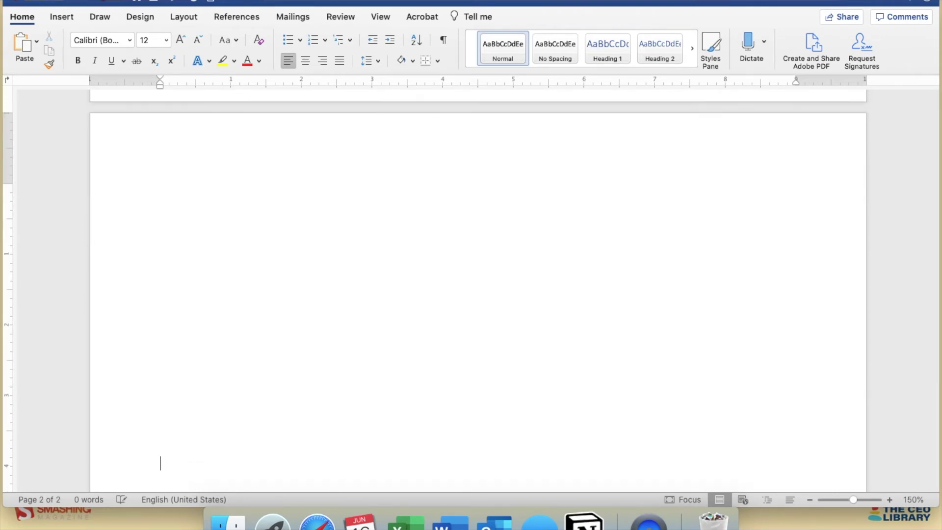
key(Return)
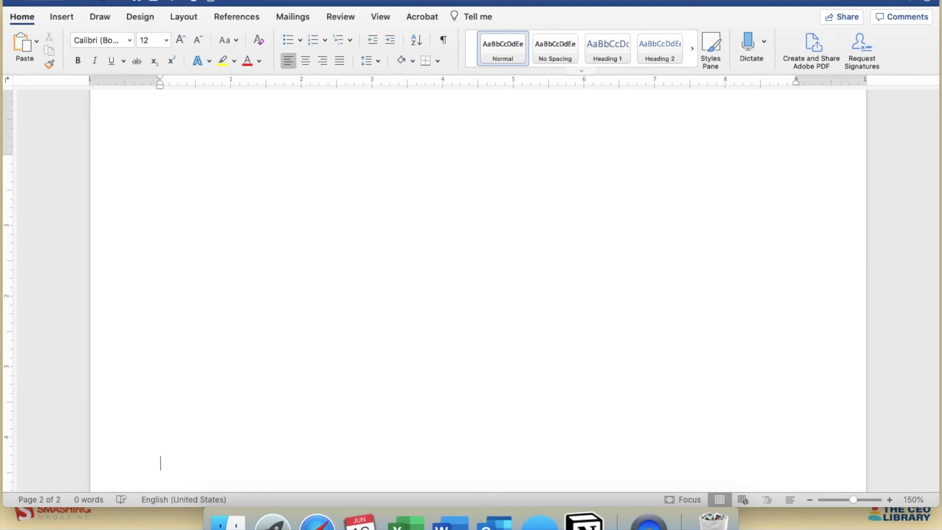
Pick the Oval from the Insert Shapes gallery
click(69, 18)
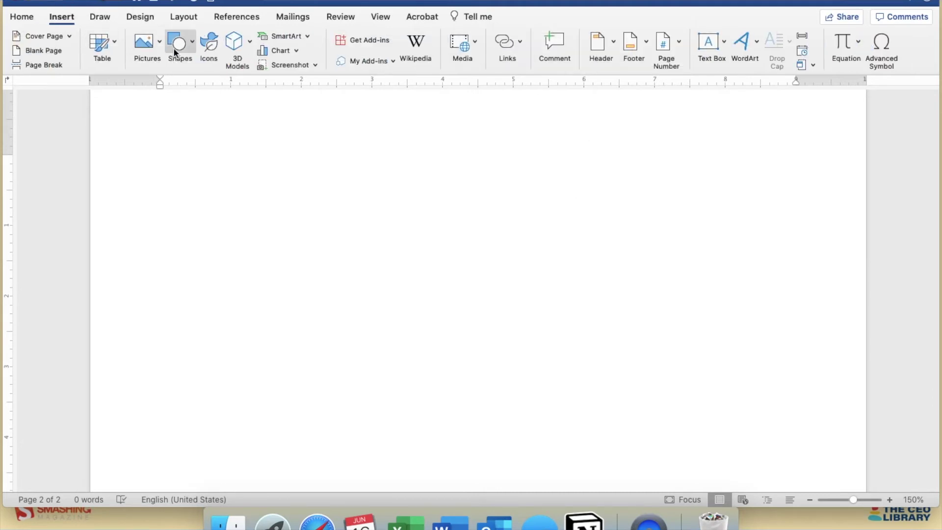
click(192, 46)
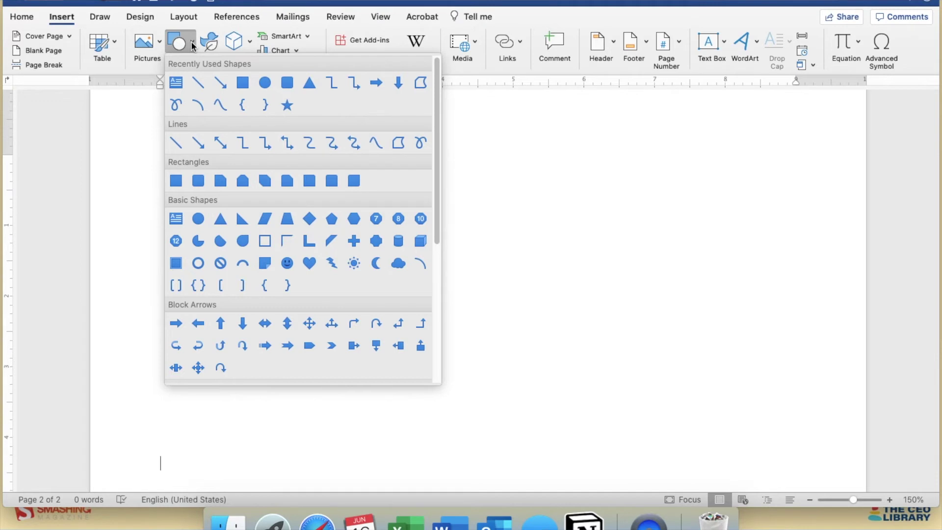
click(265, 82)
Draw an oval near the middle of page 2, label it 'Chapter 1', and position it
drag(401, 275, 510, 352)
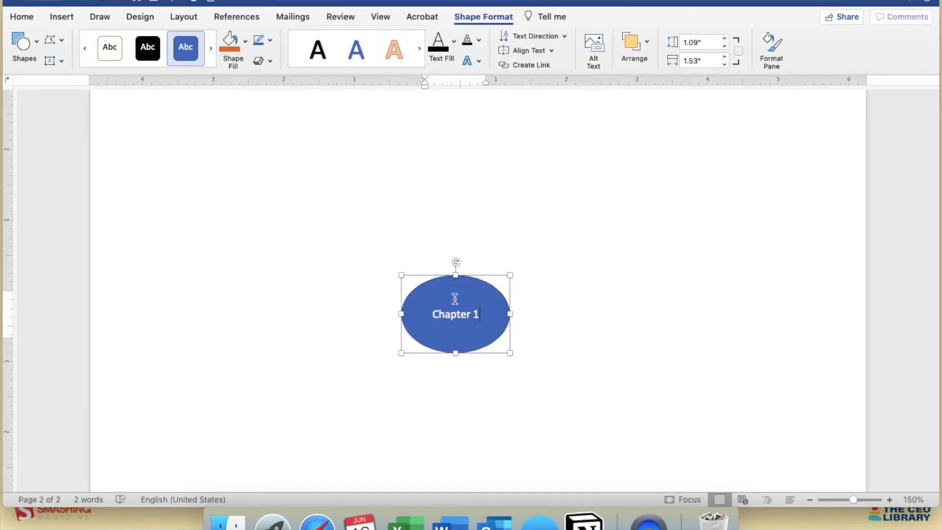
mouse_move(443, 269)
mouse_down()
mouse_move(376, 358)
mouse_move(448, 225)
mouse_up()
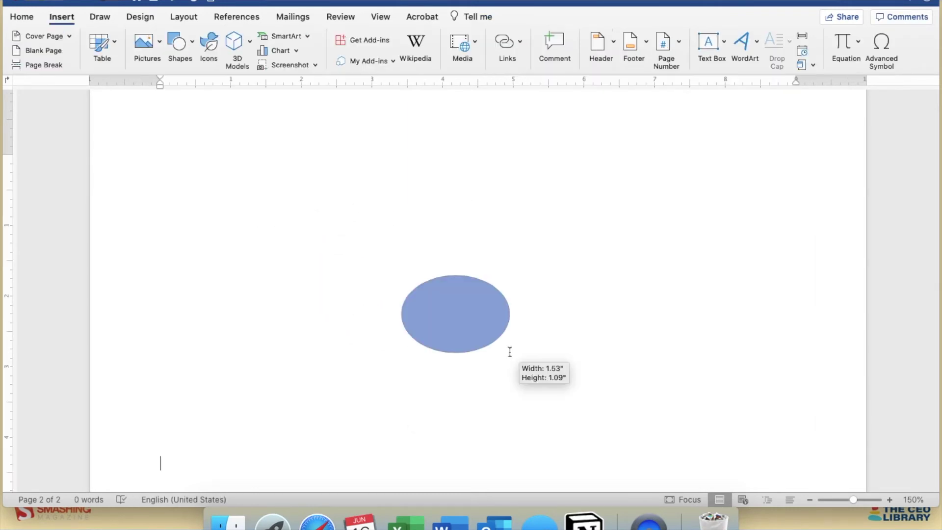
drag(509, 352, 509, 352)
text(Chapter 1)
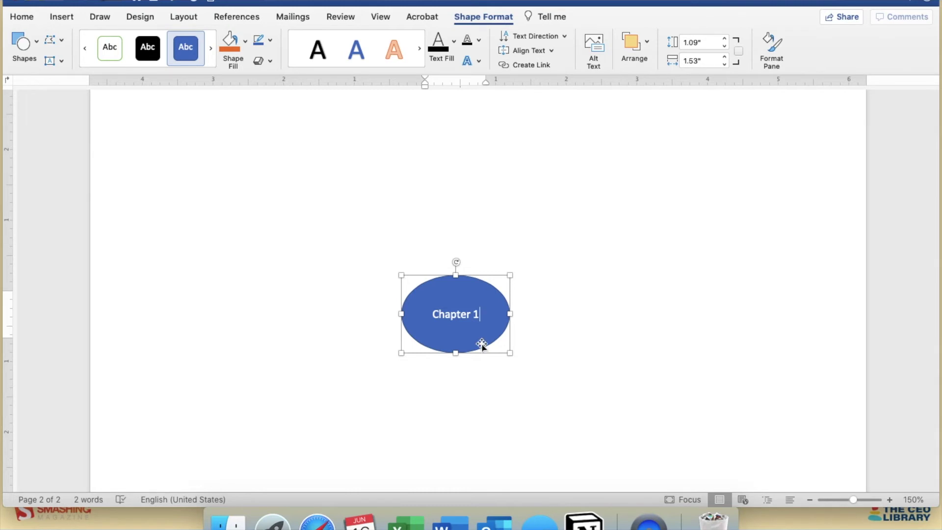
drag(479, 343, 484, 309)
Fill the Chapter 1 oval with light blue
click(454, 41)
click(245, 42)
click(277, 119)
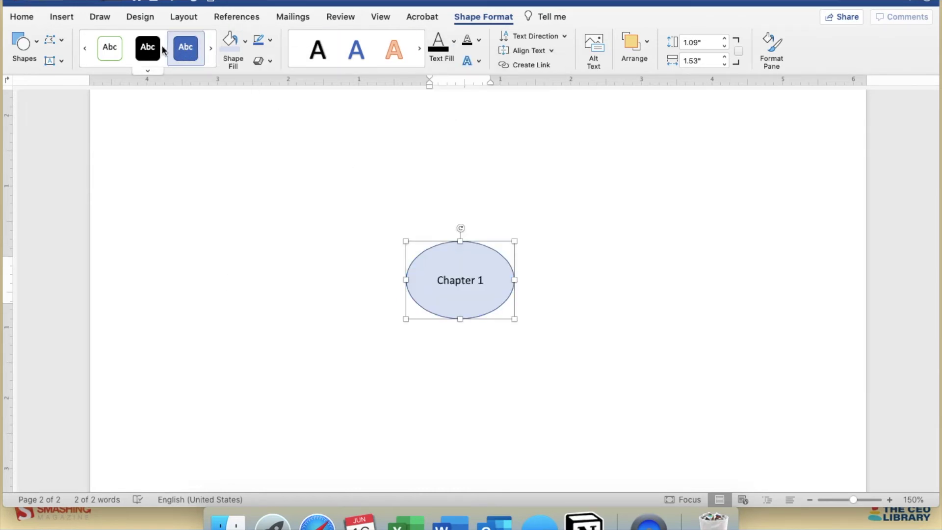
Draw a rectangle above-left of the Chapter 1 oval and type 'Terminology' in it
click(30, 43)
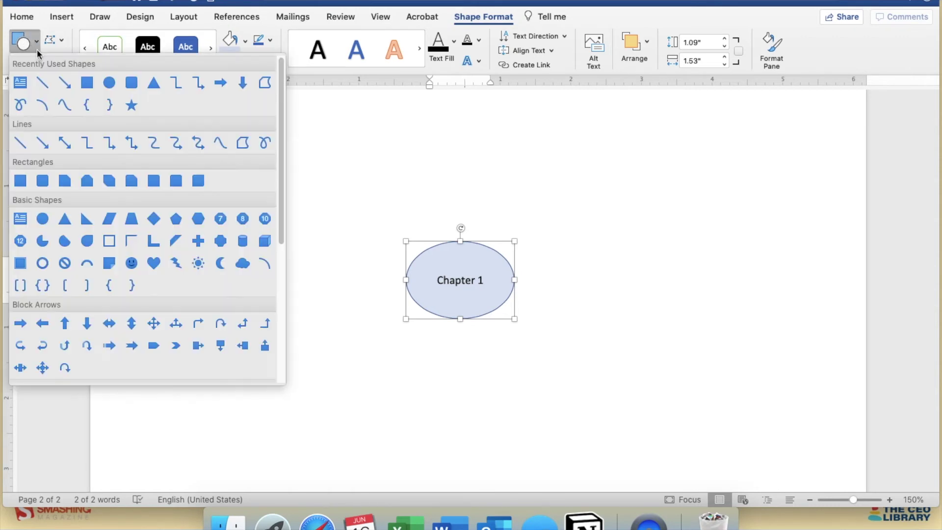
click(90, 88)
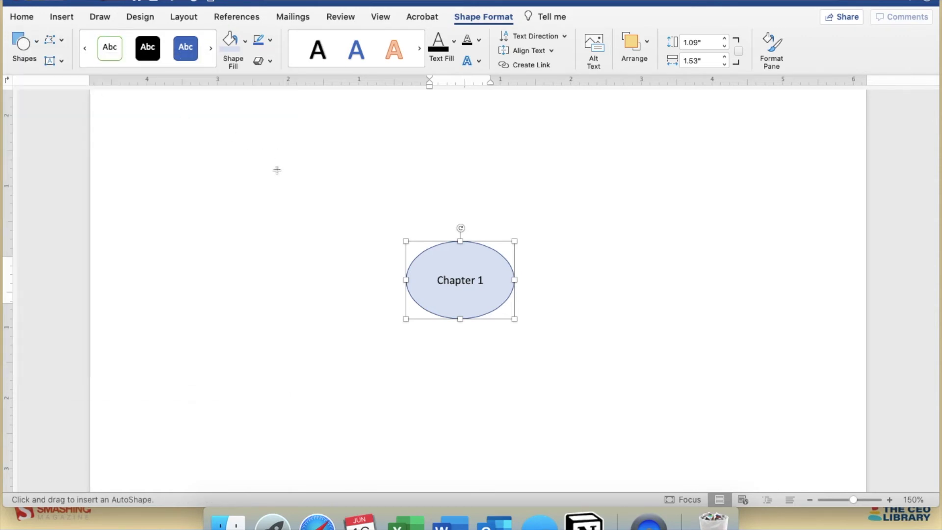
drag(276, 168, 391, 232)
text(T)
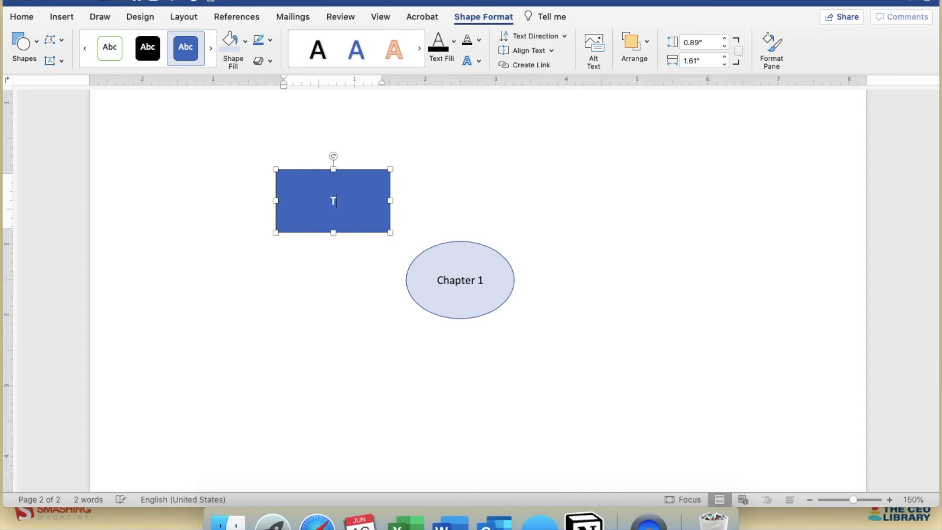
text(erminology)
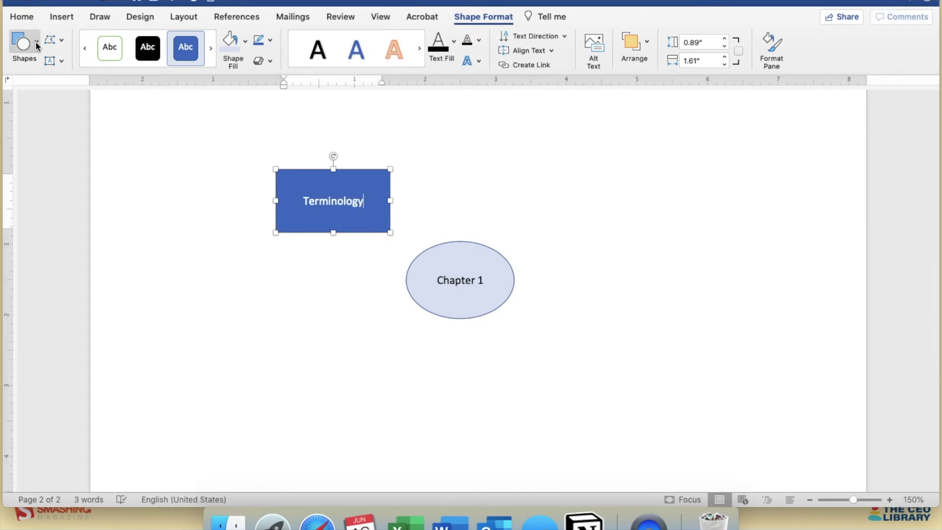
Draw a straight line connecting the Terminology rectangle to the Chapter 1 oval
click(33, 41)
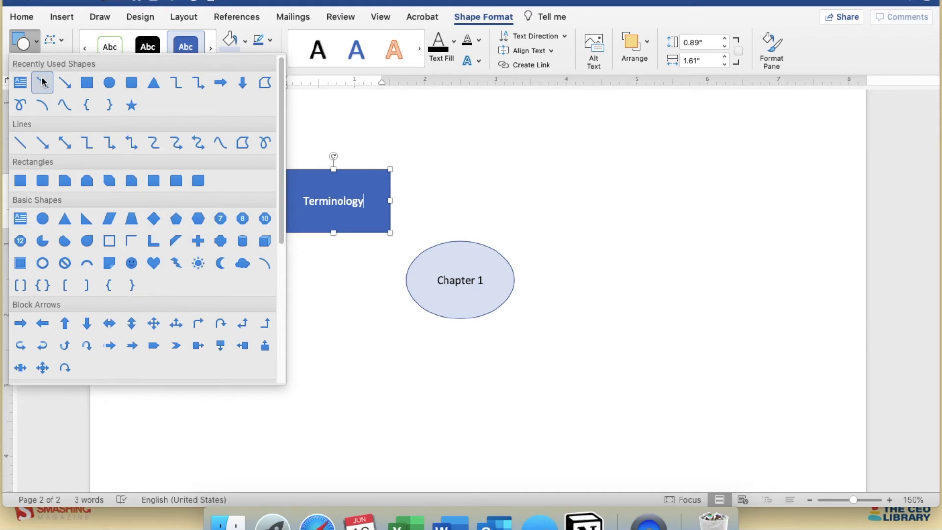
click(390, 235)
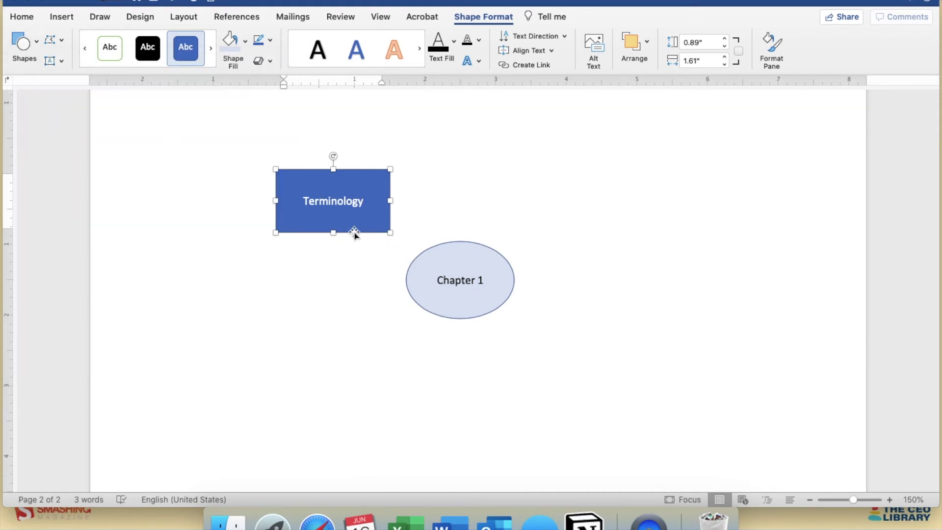
click(34, 43)
click(47, 87)
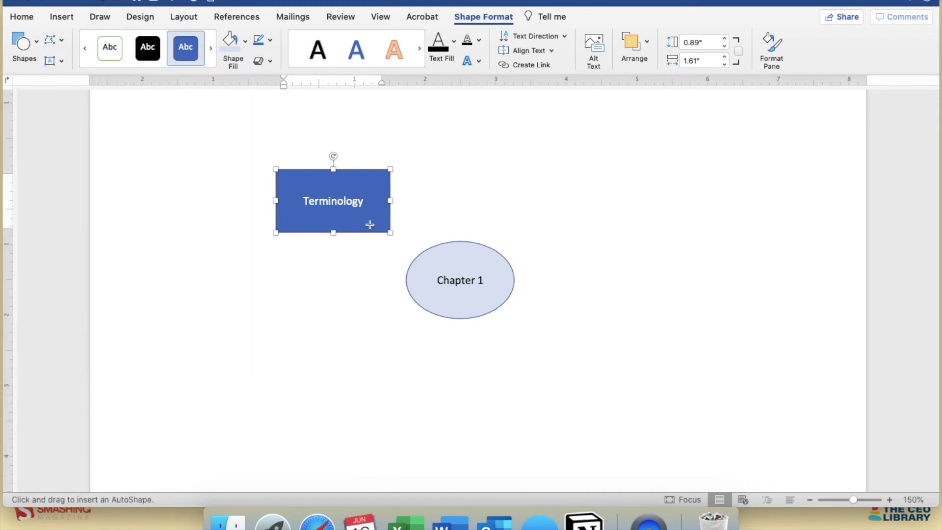
drag(370, 224, 423, 262)
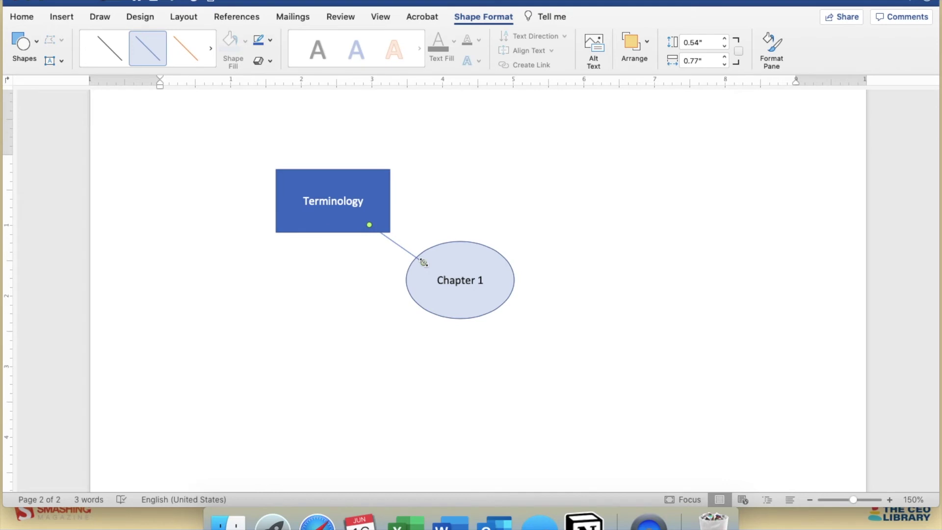
click(67, 18)
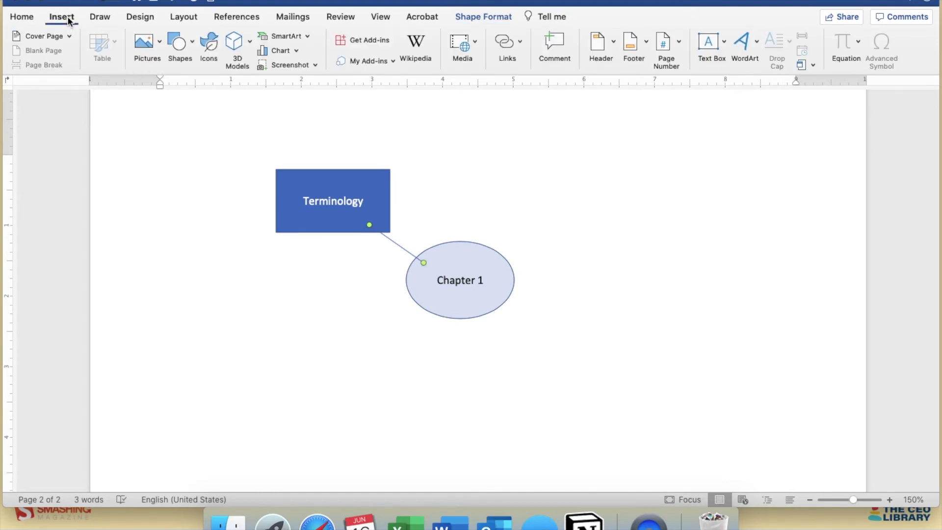
Draw an oval left of the Terminology rectangle and type 'Concept maps' in it
click(186, 49)
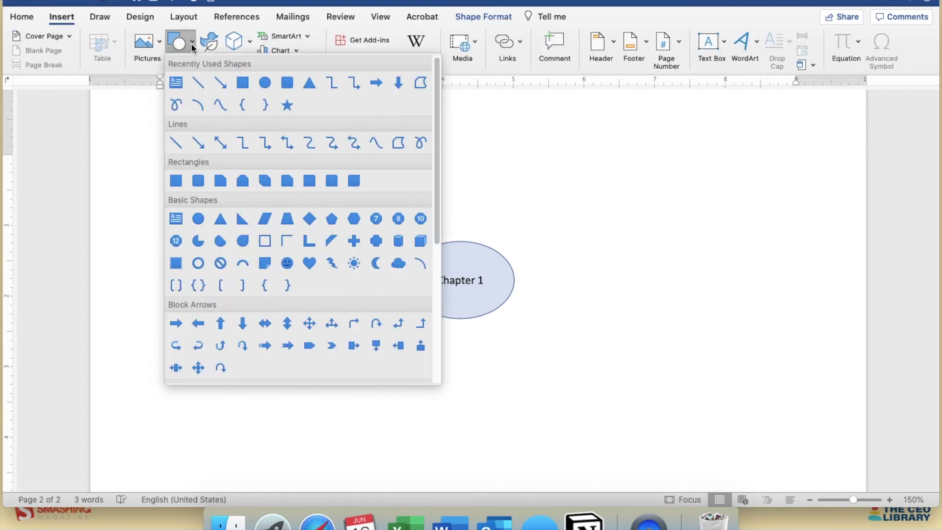
click(268, 87)
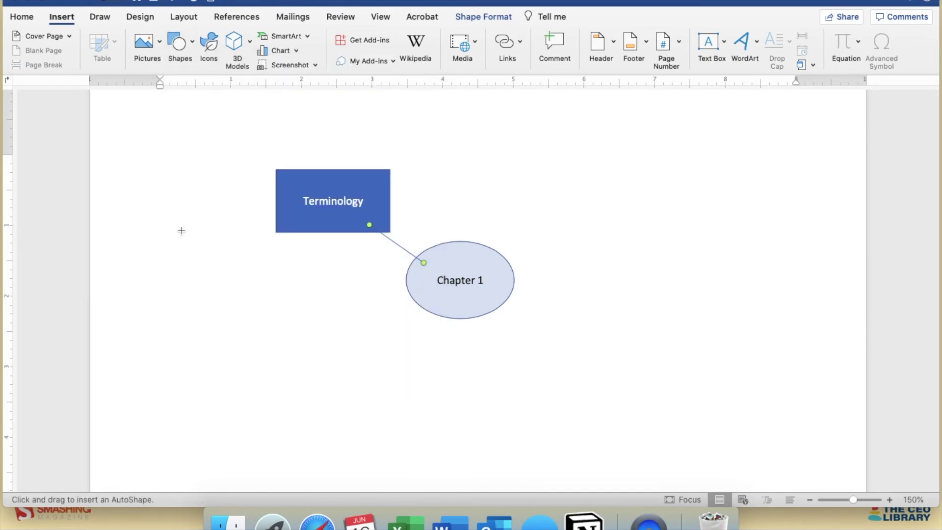
drag(174, 228, 263, 283)
text(Concept maps)
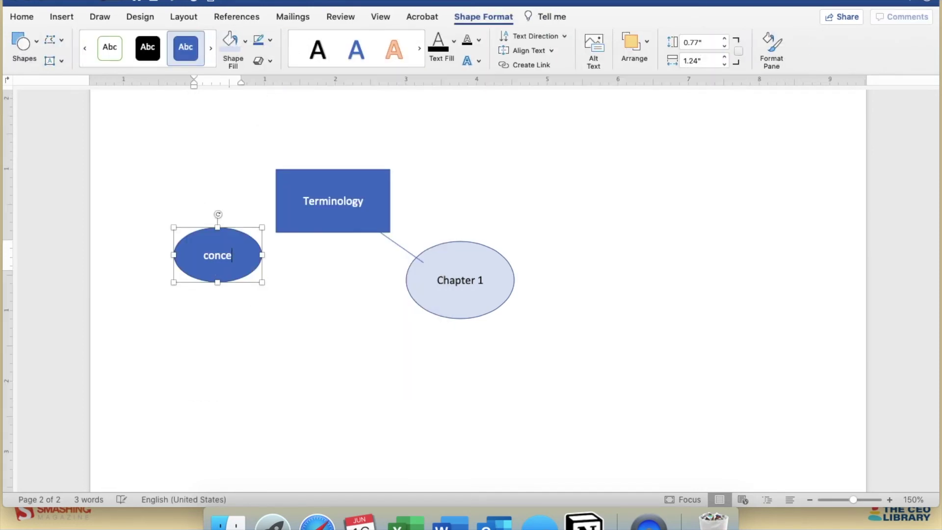
Fill the Concept maps oval with peach and make its text black
click(245, 41)
click(287, 123)
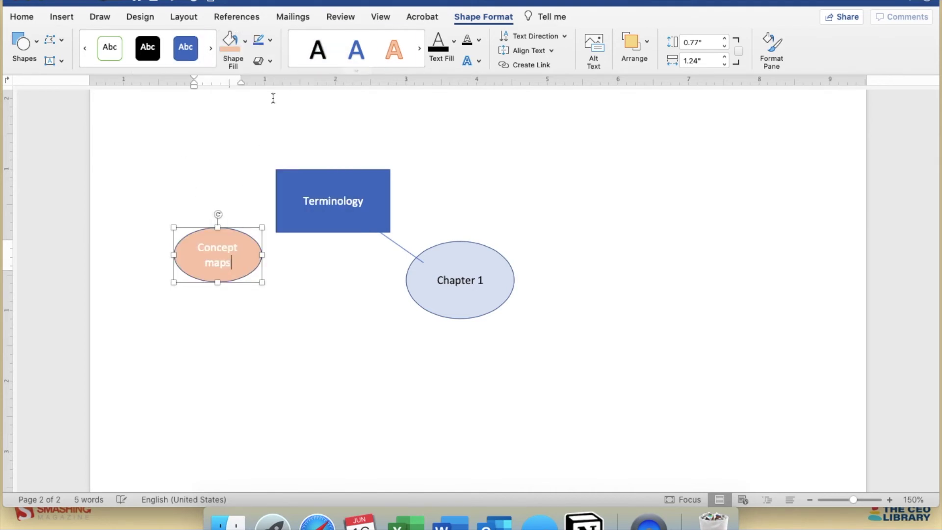
drag(197, 250, 236, 264)
click(454, 41)
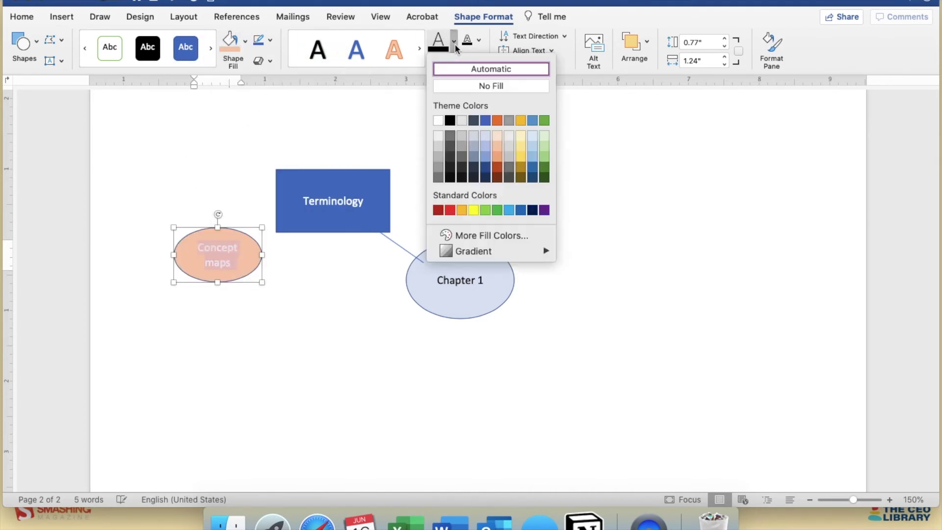
click(450, 118)
click(192, 122)
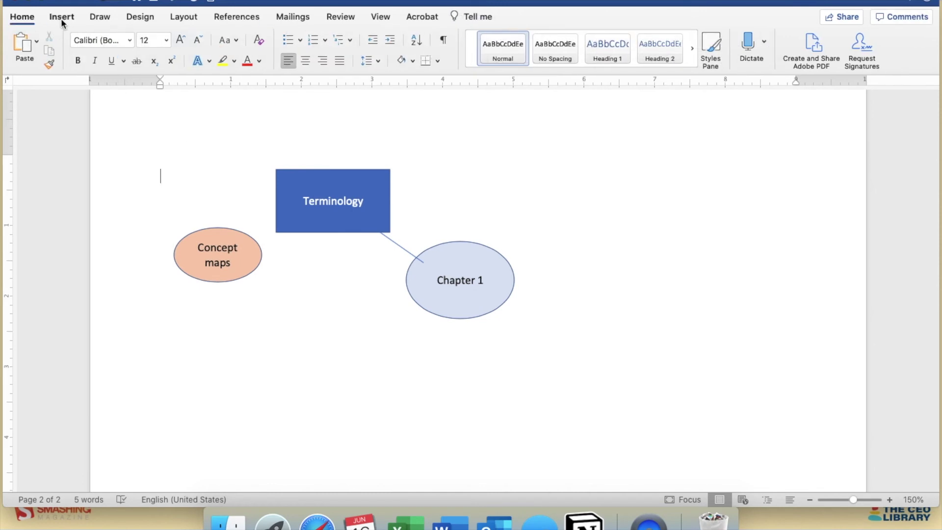
Pick a straight line from the Shapes gallery for the next connector
click(78, 19)
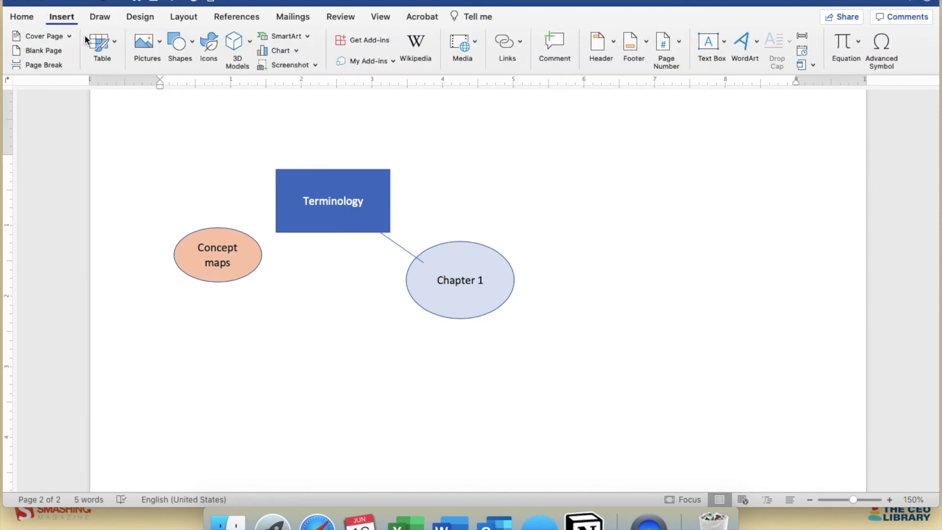
click(192, 43)
click(198, 83)
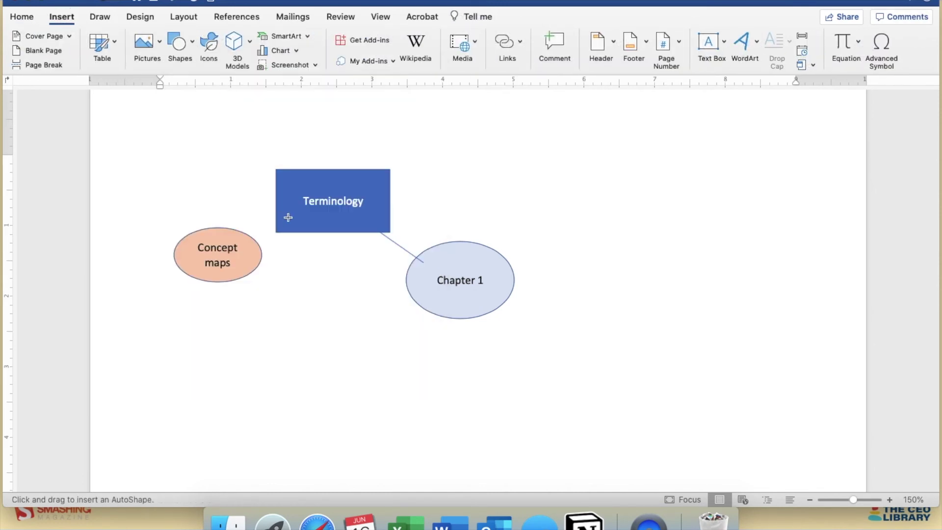